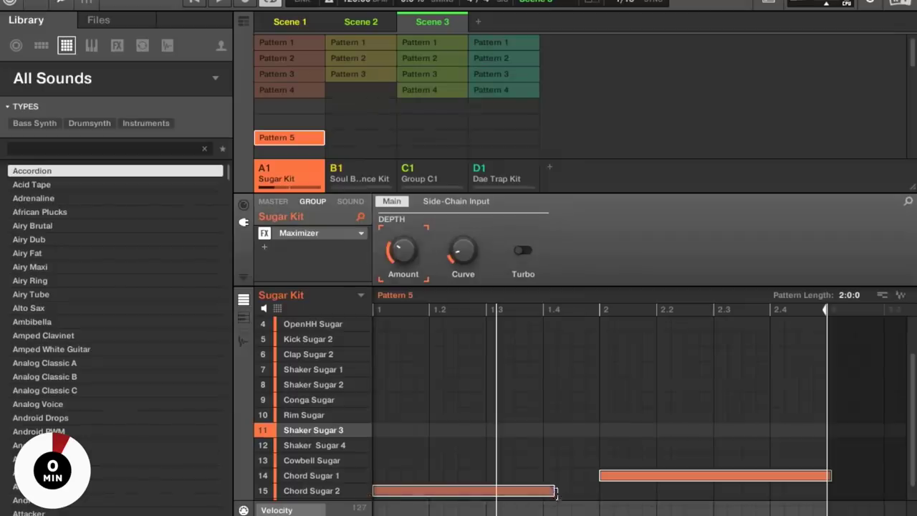
Step: Extend the Chord Sugar 2 note to bar 2 and trim the Chord Sugar 1 note to the pattern's end
drag(554, 491, 581, 487)
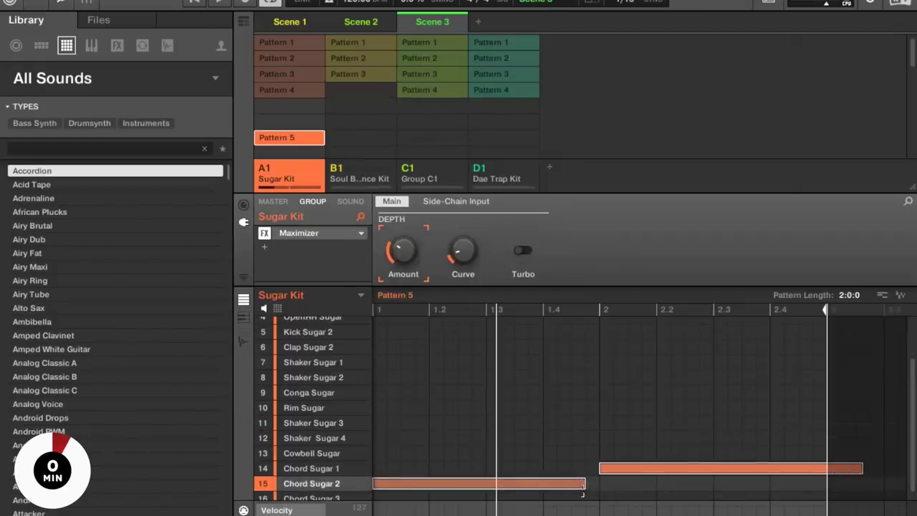
click(651, 394)
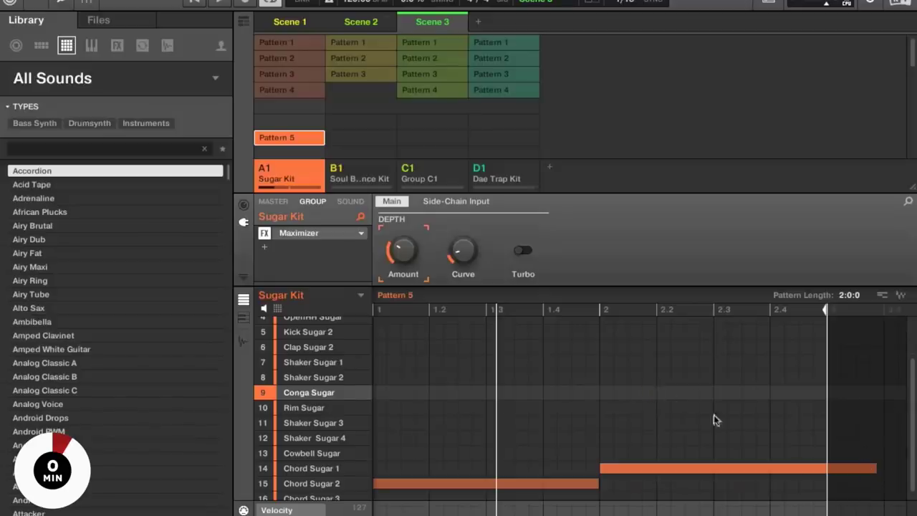
drag(876, 468, 848, 466)
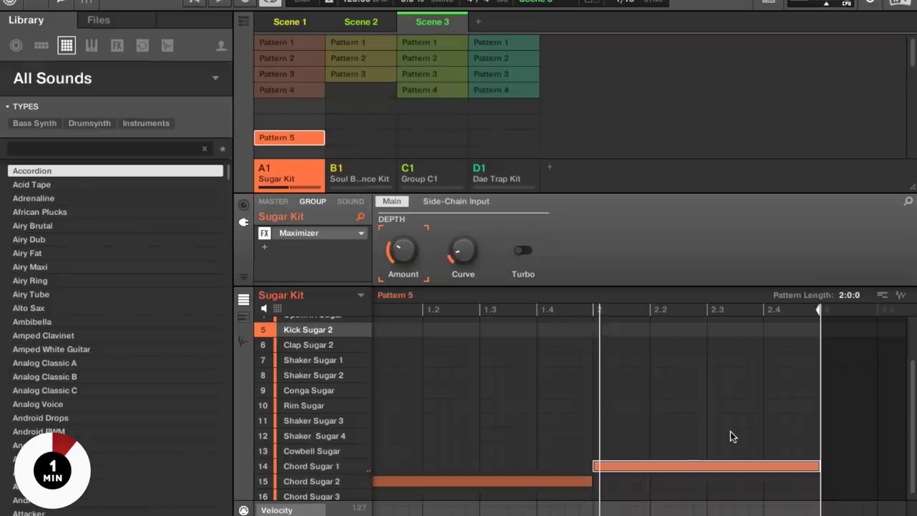
click(534, 422)
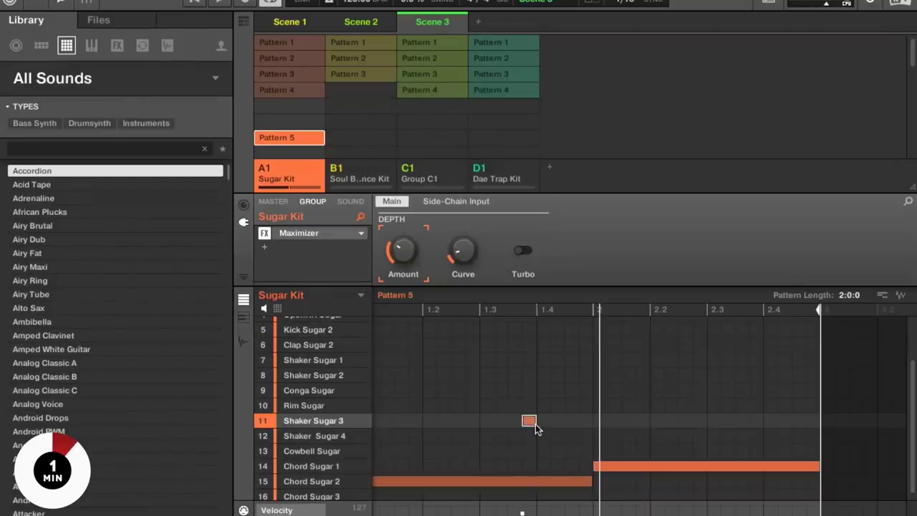
double_click(528, 420)
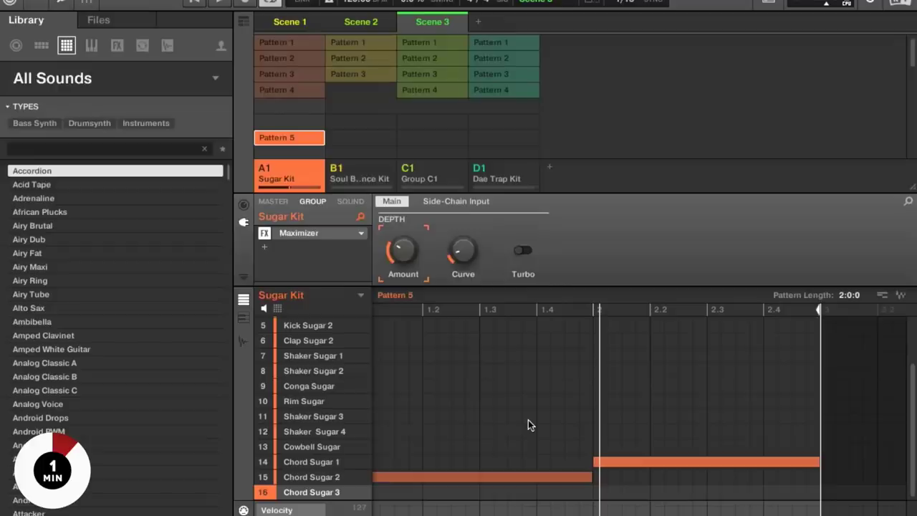
Step: Select both chord notes in the Sugar Kit's Pattern 5, apply a note command to them, and start playback
key(ctrl+a)
right_click(509, 429)
click(526, 436)
key(space)
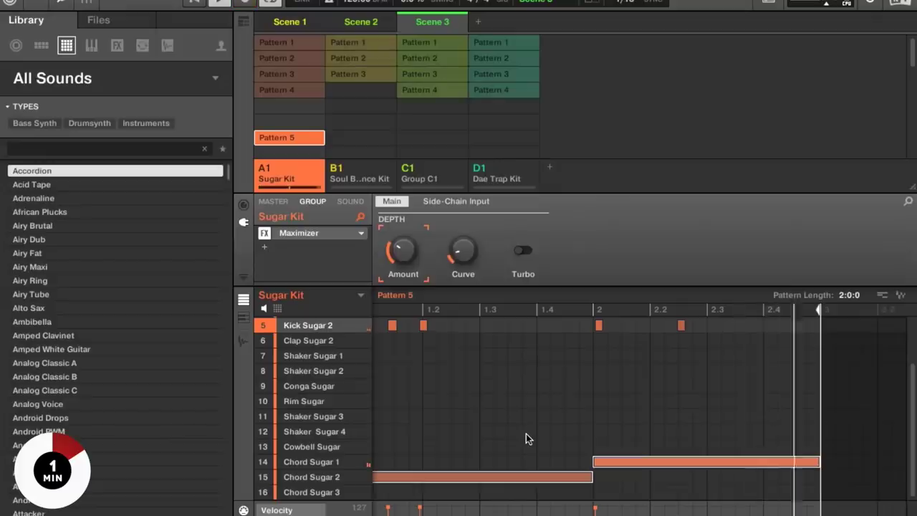
Step: Apply a note command to the selected Kick Sugar 1 notes in the Sugar Kit's Pattern 5
click(421, 446)
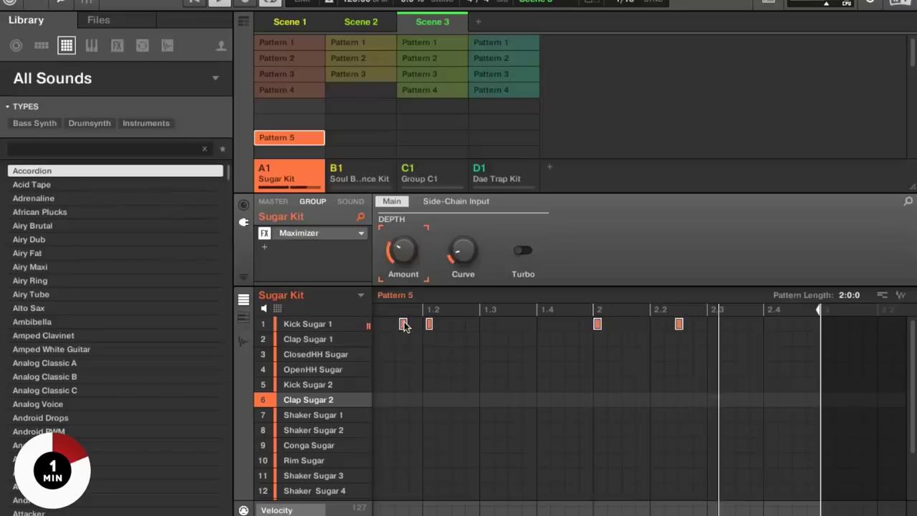
right_click(403, 325)
click(445, 336)
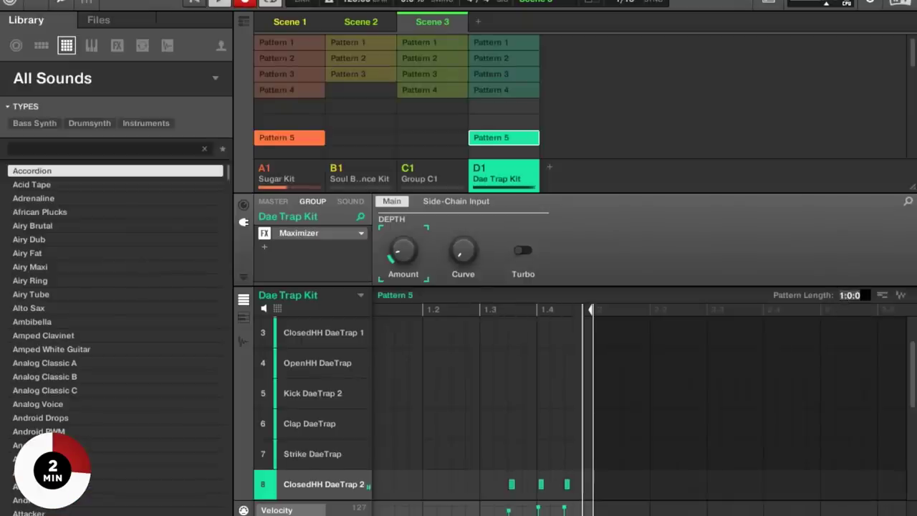
Step: Set the length of the Dae Trap Kit's Pattern 5 to 2:0:0
text(2)
key(Return)
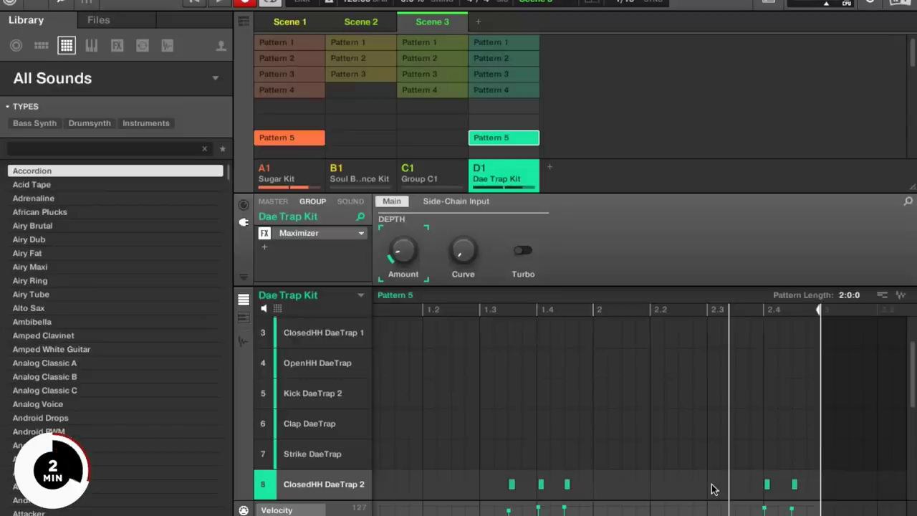
key(space)
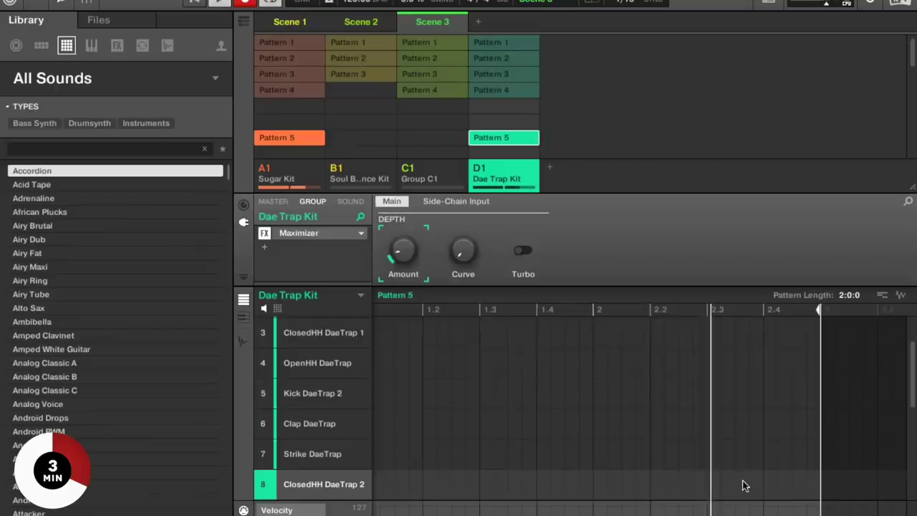
Step: Undo the last change to the ClosedHH DaeTrap 2 notes and remove the extra note between 2.3 and 2.4
key(ctrl+z)
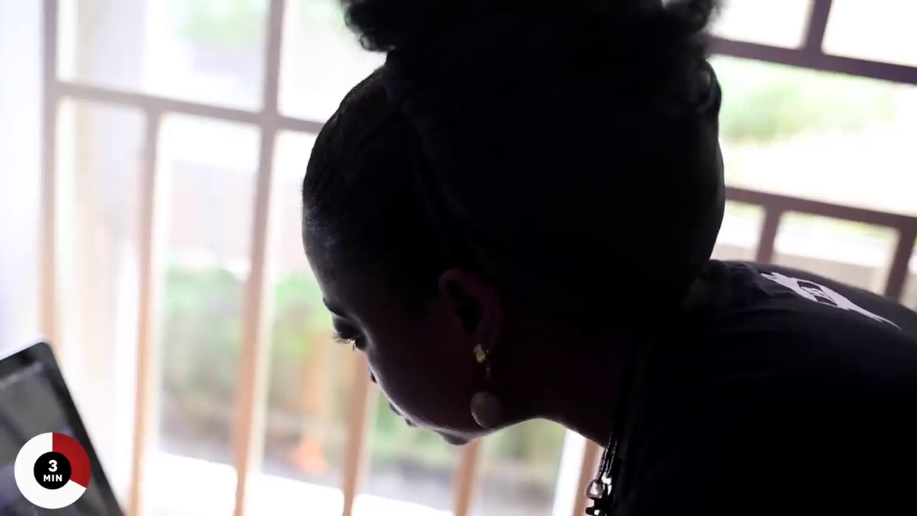
click(752, 485)
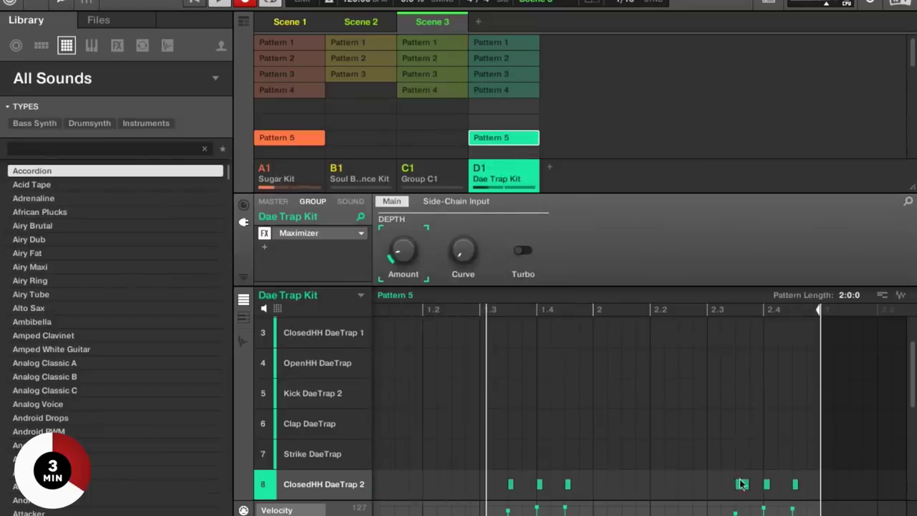
double_click(742, 484)
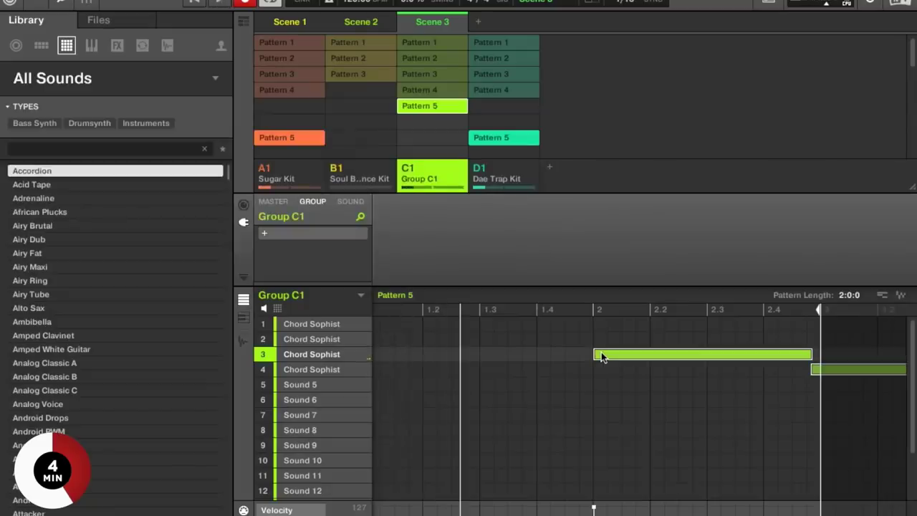
Step: Apply a note command to the selected Chord Sophist notes in Group C1's Pattern 5
right_click(602, 356)
click(620, 362)
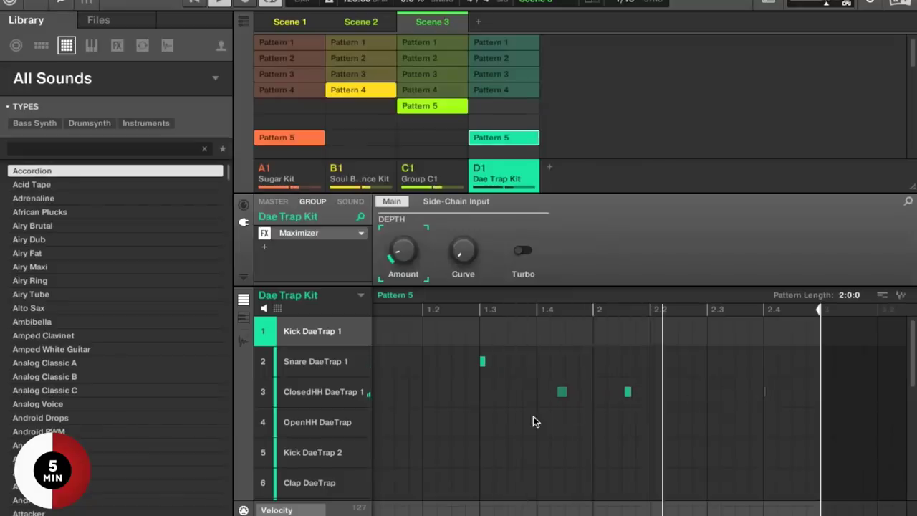
Step: Add a pattern below Pattern 5 in the Dae Trap Kit and switch the kit back to Pattern 5
click(491, 151)
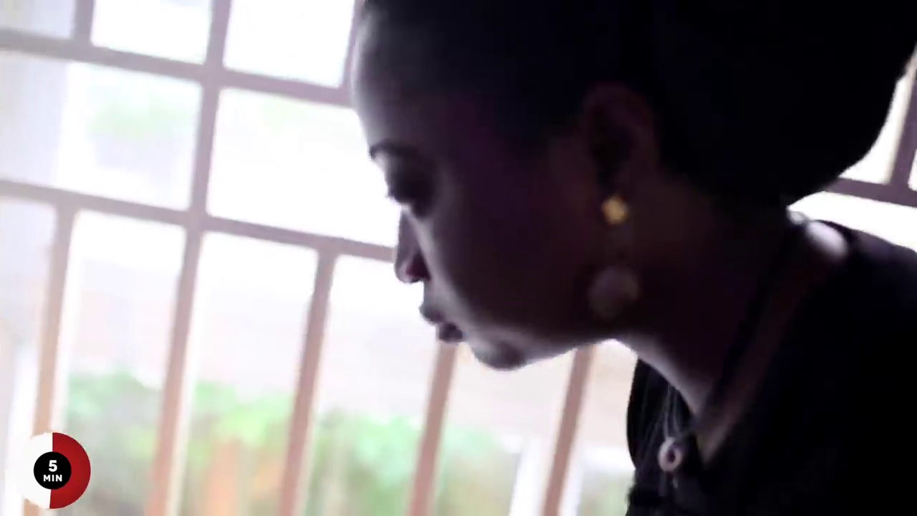
click(493, 41)
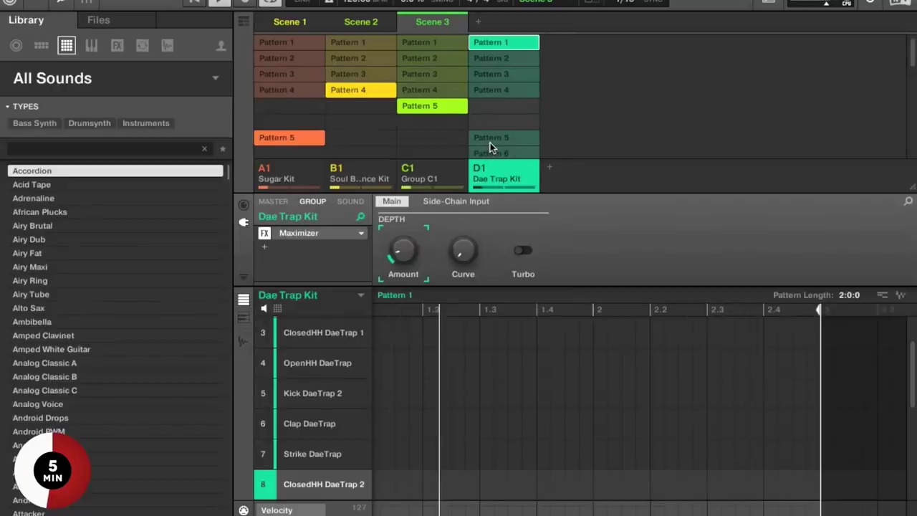
click(490, 137)
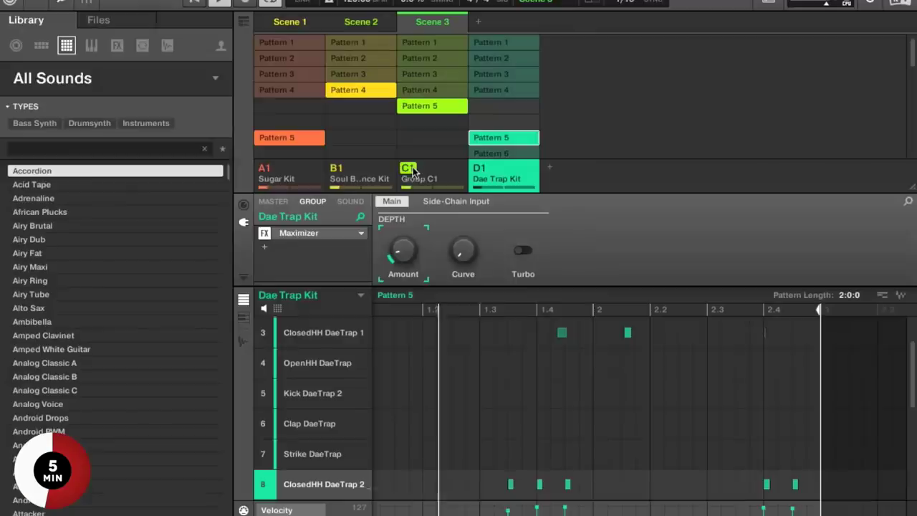
Step: Look through the effect options for the Soul Bounce Kit's Reverb slot
click(334, 142)
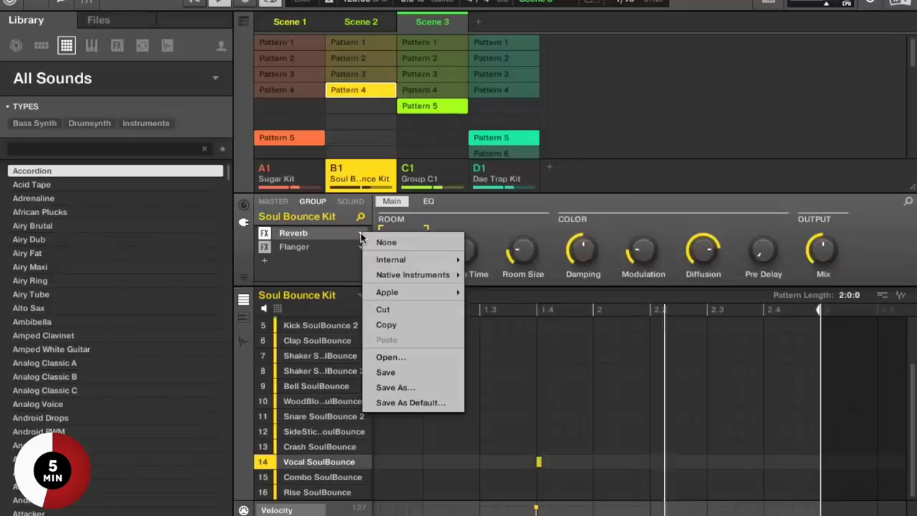
mouse_move(449, 262)
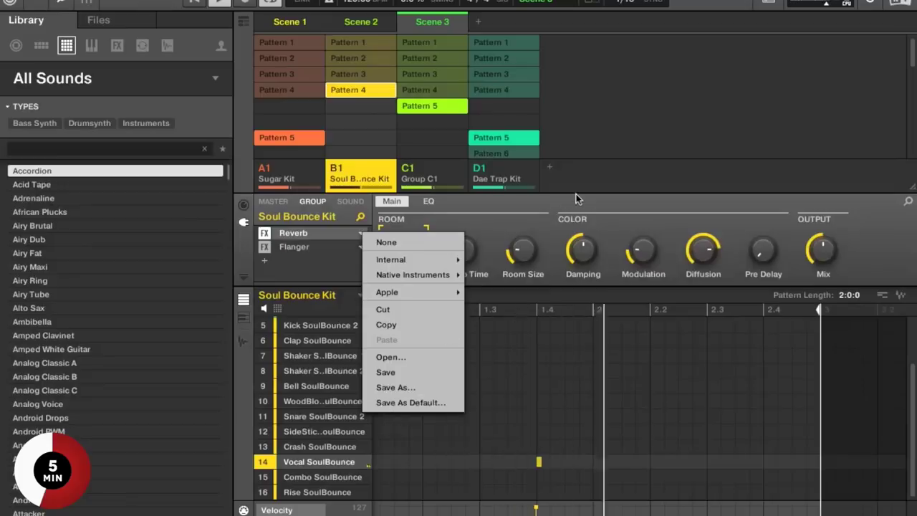
click(577, 198)
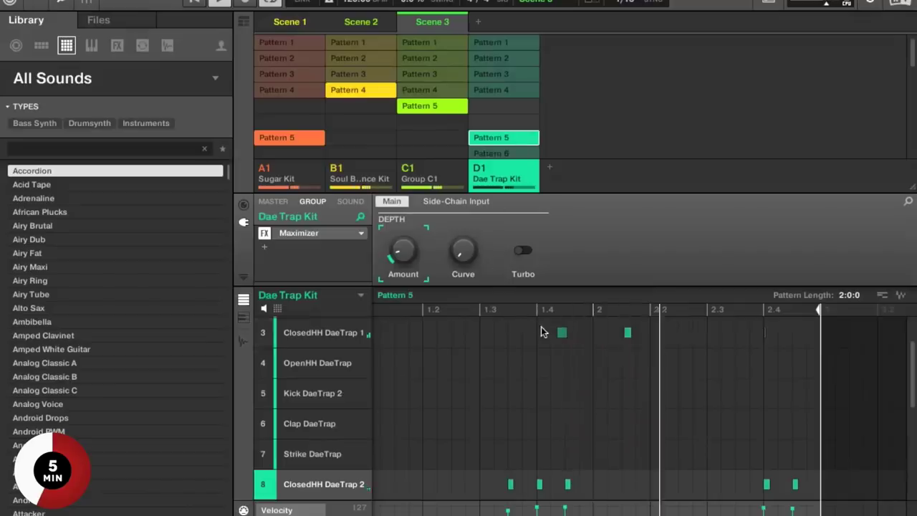
Step: Adjust the ClosedHH DaeTrap 1 note just after 1.4 in Pattern 5 and activate the Dae Trap Kit's Pattern 6
click(562, 333)
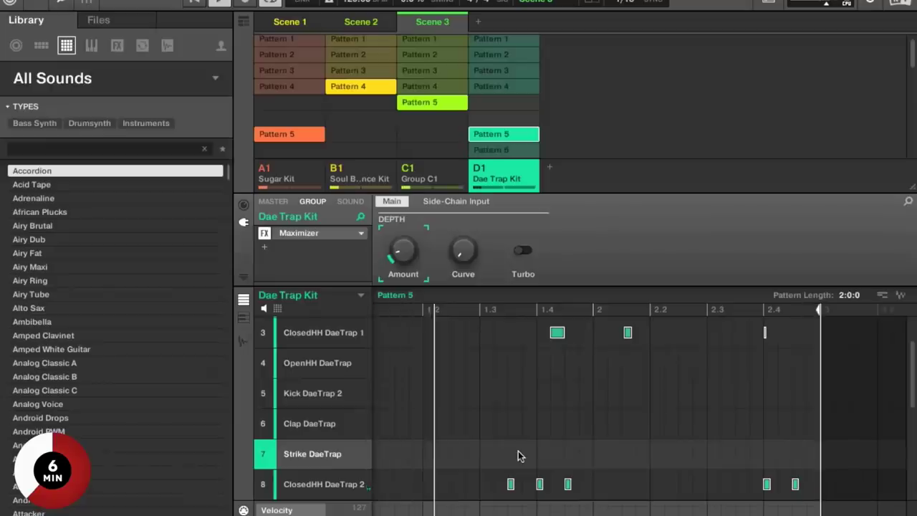
click(491, 150)
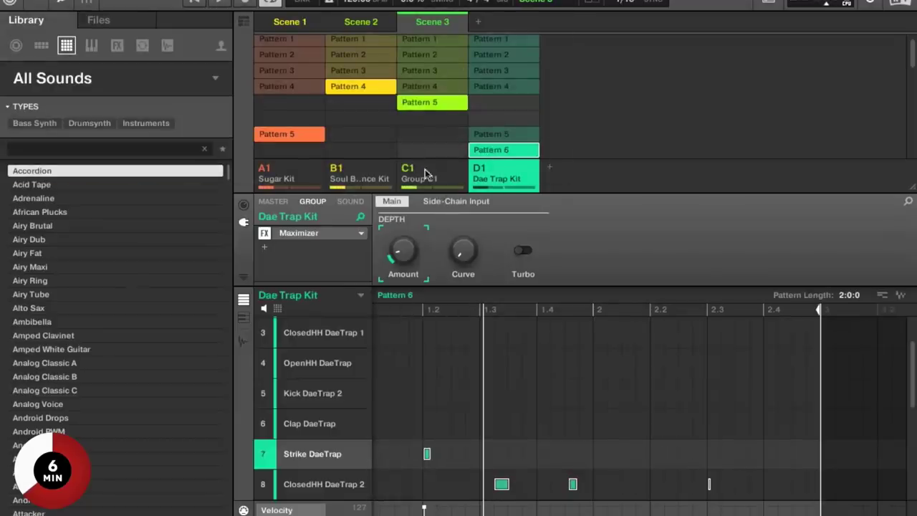
Step: Take Group C1's Pattern 5 and the Soul Bounce Kit's Pattern 4 out of Scene 3
click(425, 102)
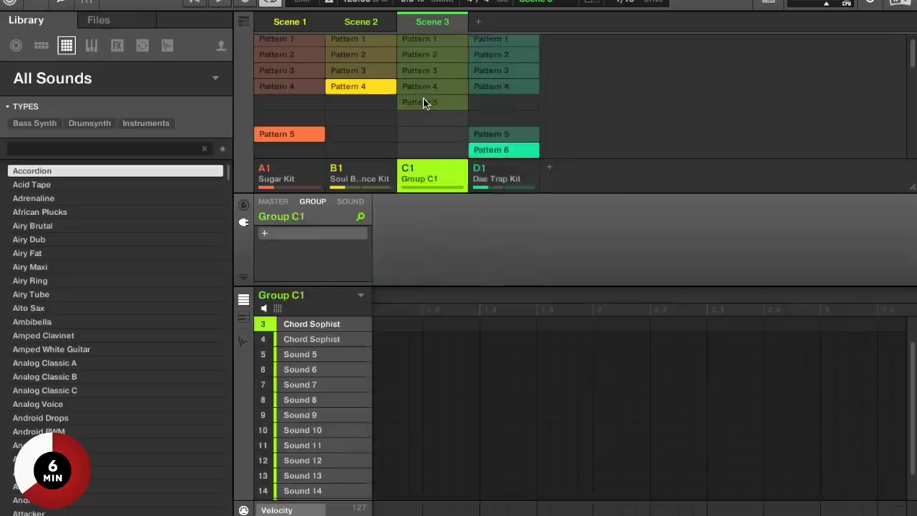
click(363, 87)
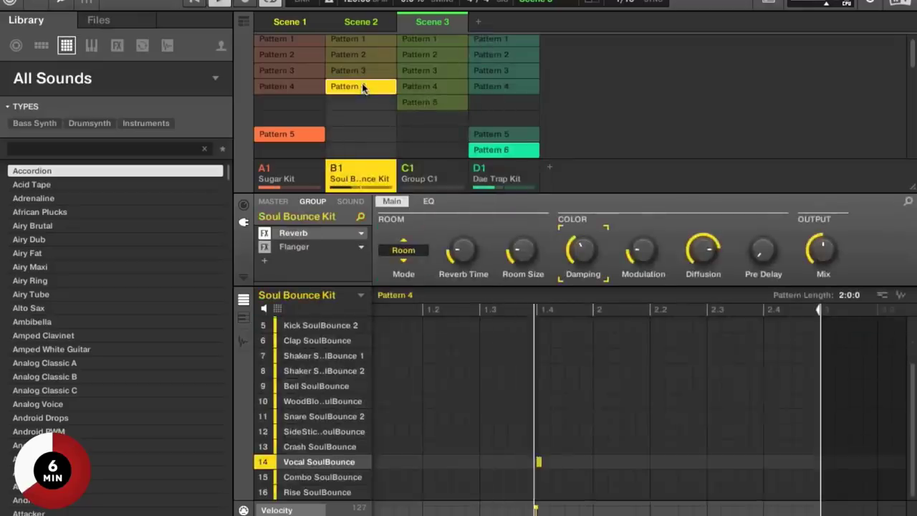
click(365, 86)
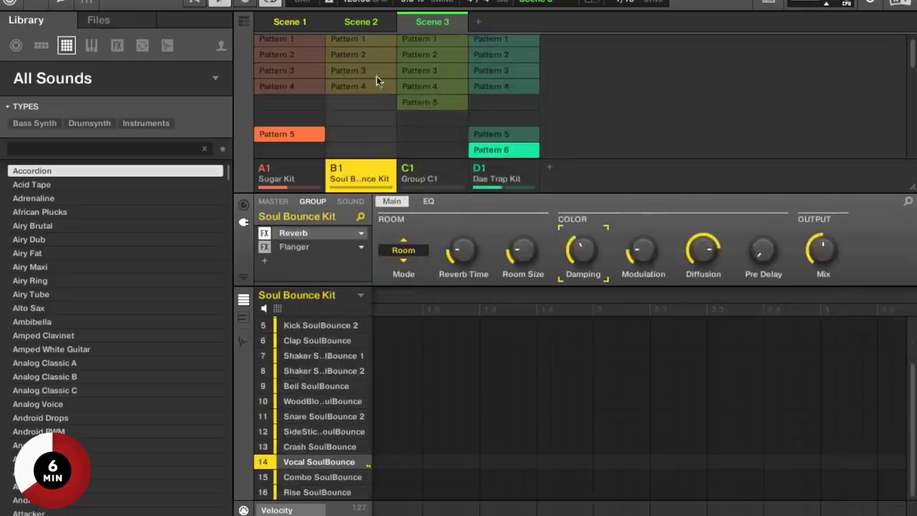
click(406, 153)
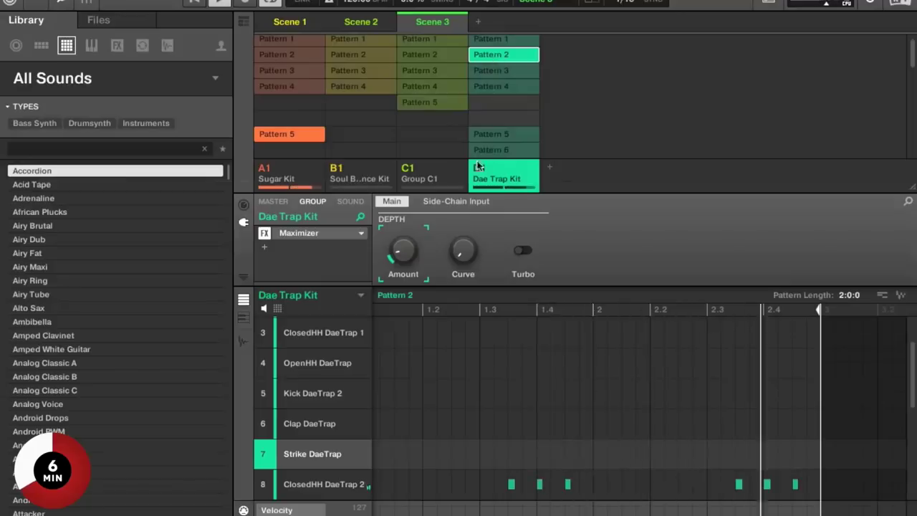
Step: Activate Pattern 5 for the Dae Trap Kit and Group C1, and Pattern 4 for the Soul Bounce Kit, in Scene 3
click(486, 137)
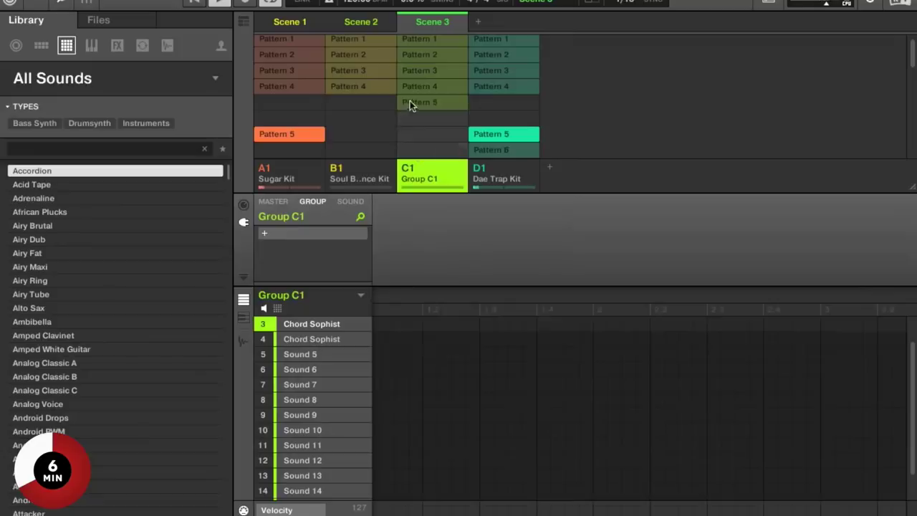
click(410, 103)
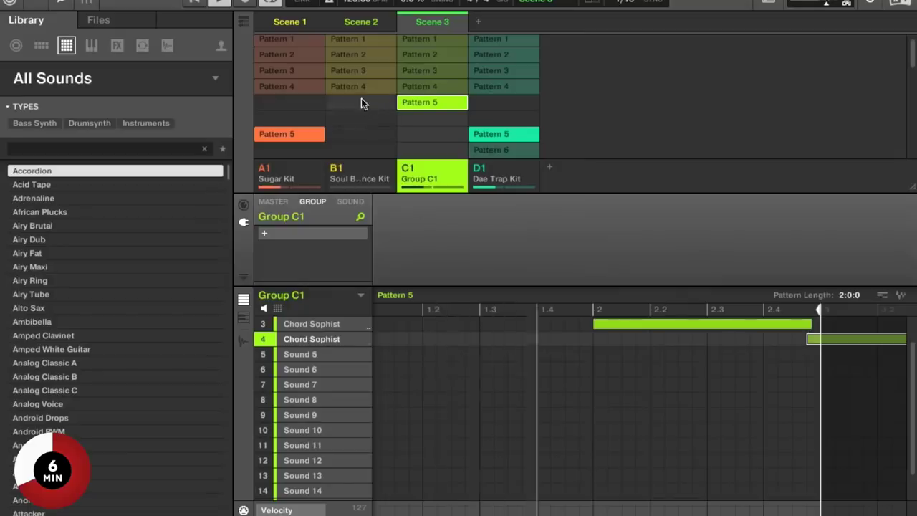
click(356, 92)
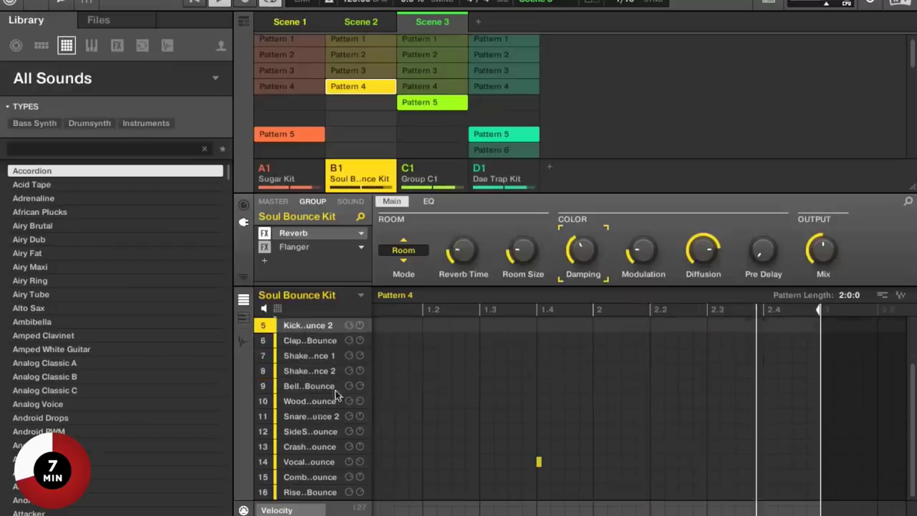
Step: Audition the Dae Trap Kit's Patterns 1, 2 and 3 and return to Pattern 5
click(520, 45)
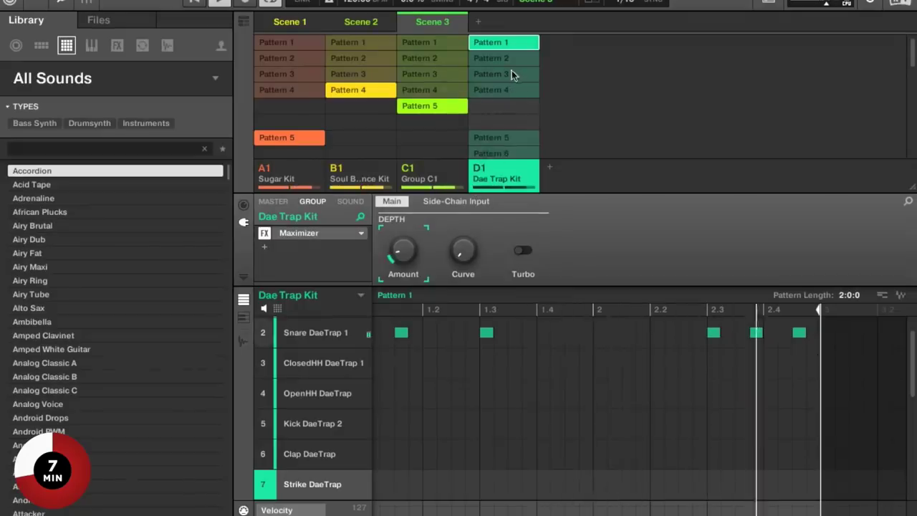
click(501, 64)
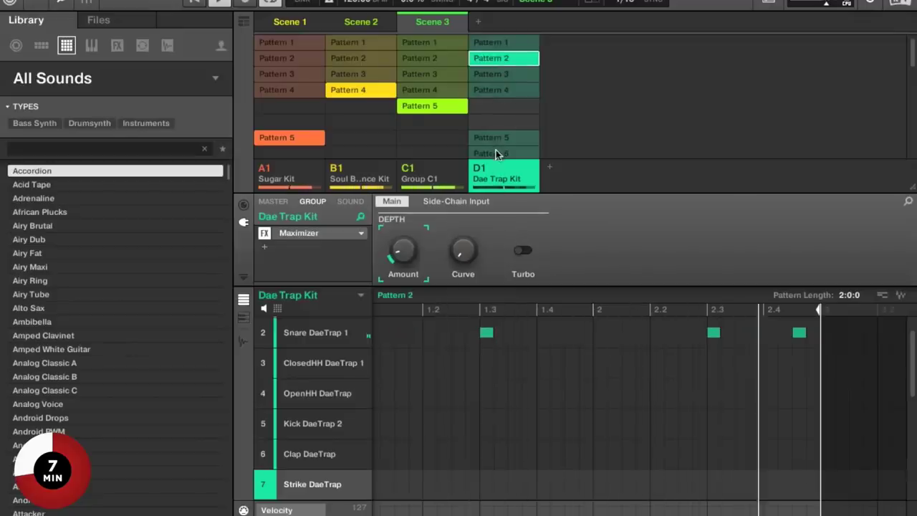
click(503, 74)
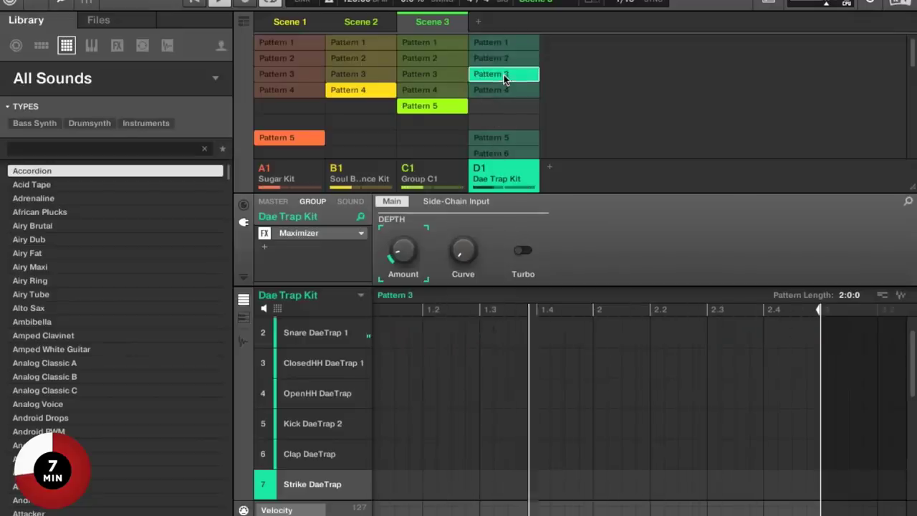
click(505, 134)
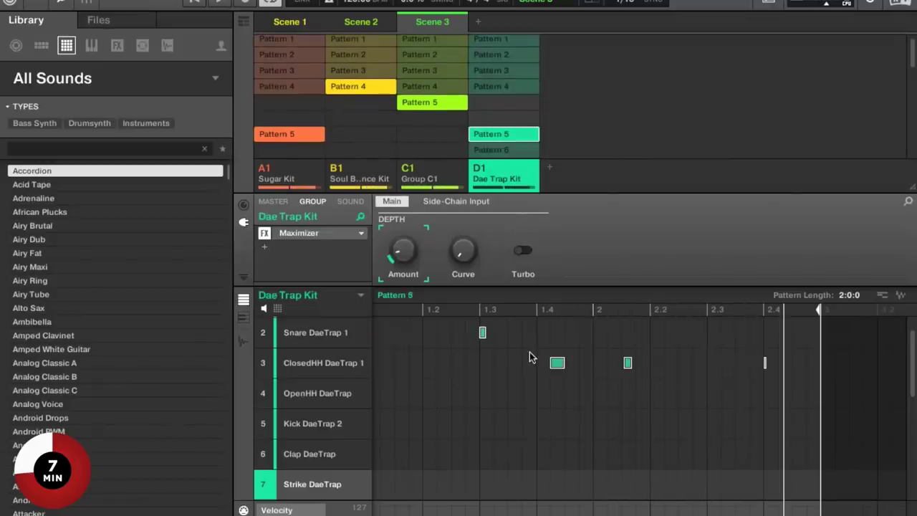
Step: Lengthen the Snare DaeTrap 1 and ClosedHH DaeTrap 1 notes in the Dae Trap Kit's Pattern 5
click(530, 357)
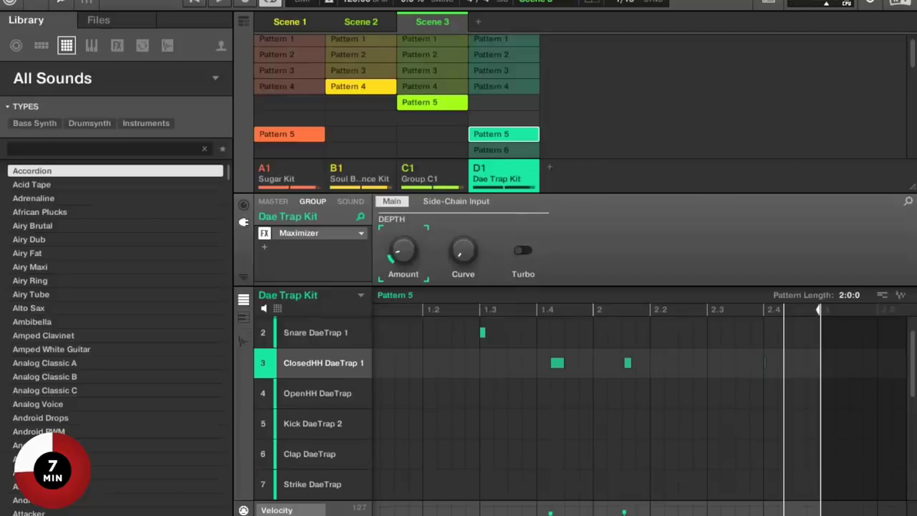
scroll(641, 401, up, 5)
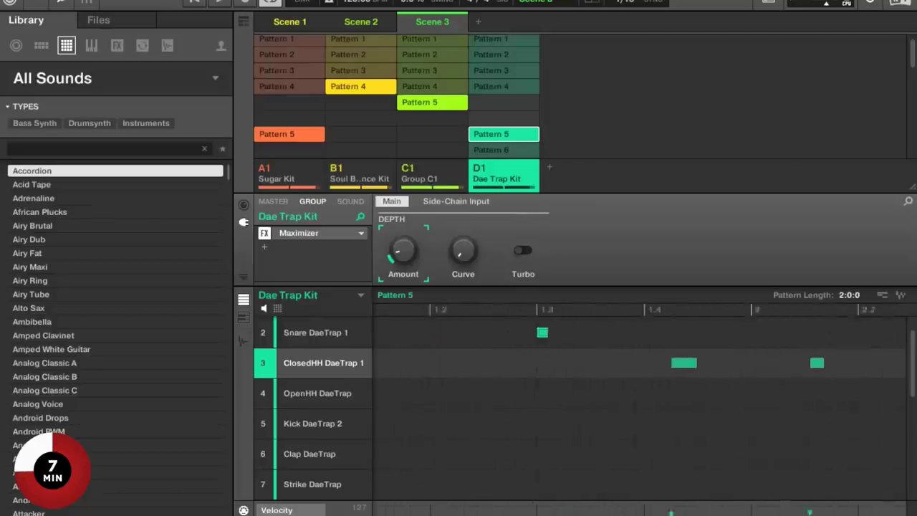
scroll(641, 401, right, 5)
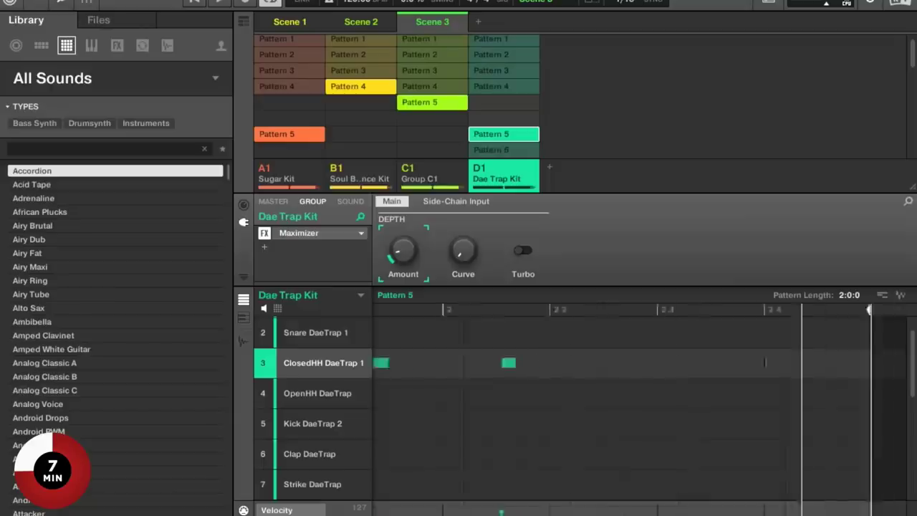
click(679, 365)
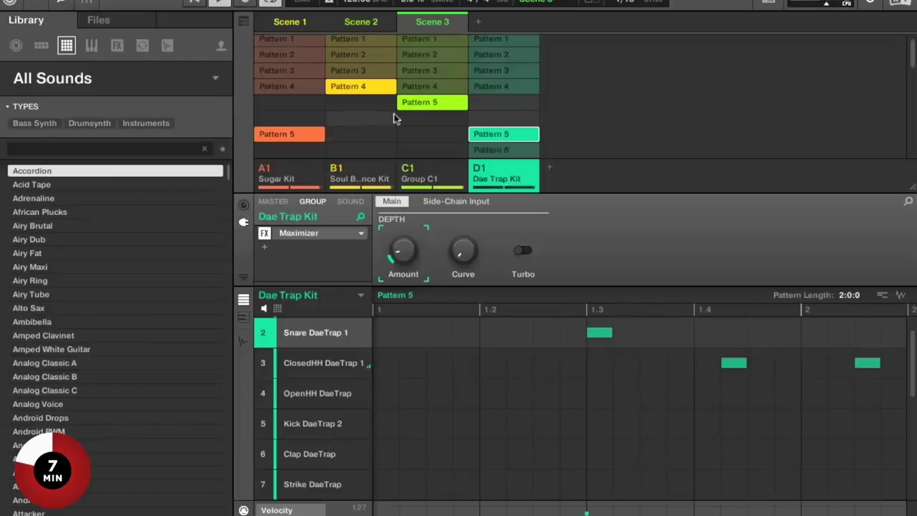
Step: Take Group C1's Pattern 5 out of Scene 3 and return to the Dae Trap Kit's Pattern 5
click(414, 101)
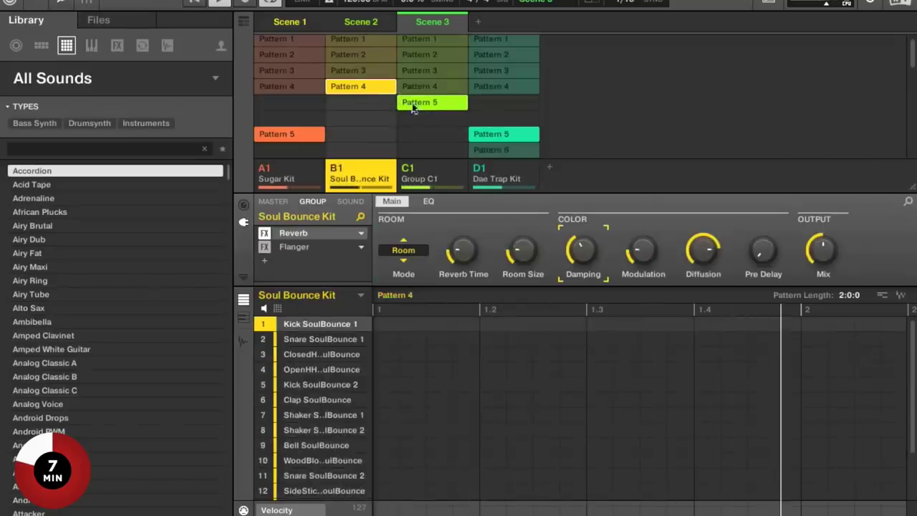
click(418, 106)
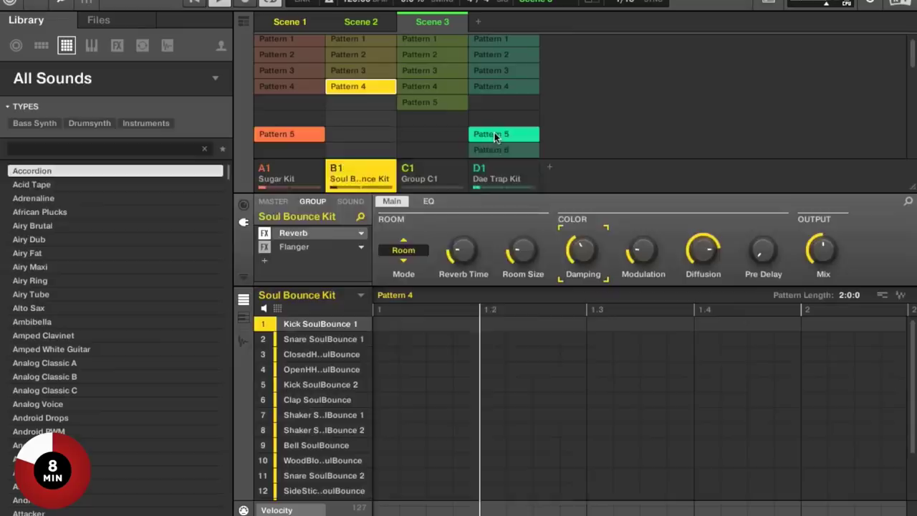
click(495, 135)
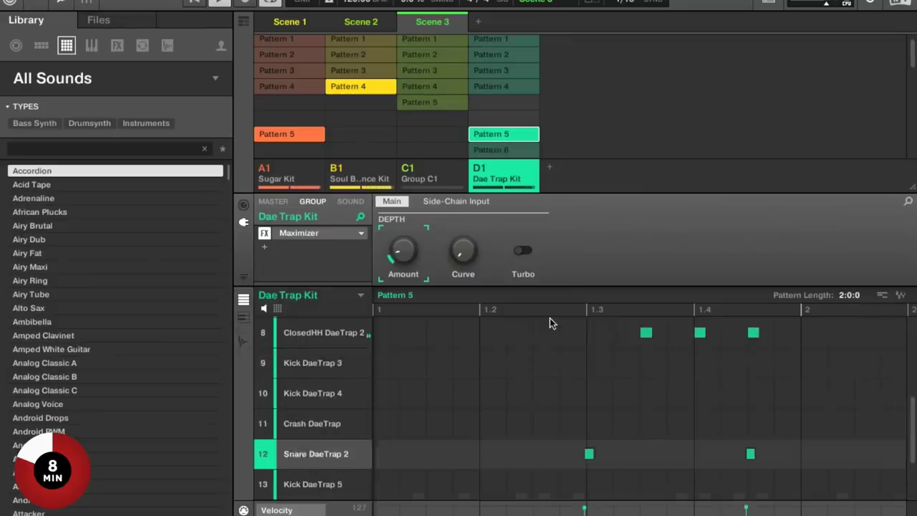
Step: Lengthen the Snare DaeTrap 2 note at 1.3 and the ClosedHH DaeTrap 2 notes from 2.4, and add a ClosedHH DaeTrap 2 note just before 2.4
drag(588, 456, 613, 454)
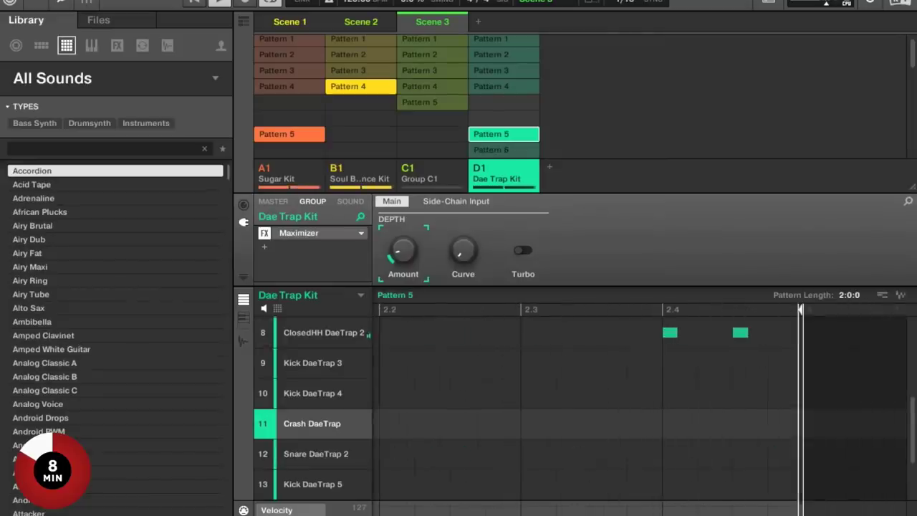
double_click(735, 331)
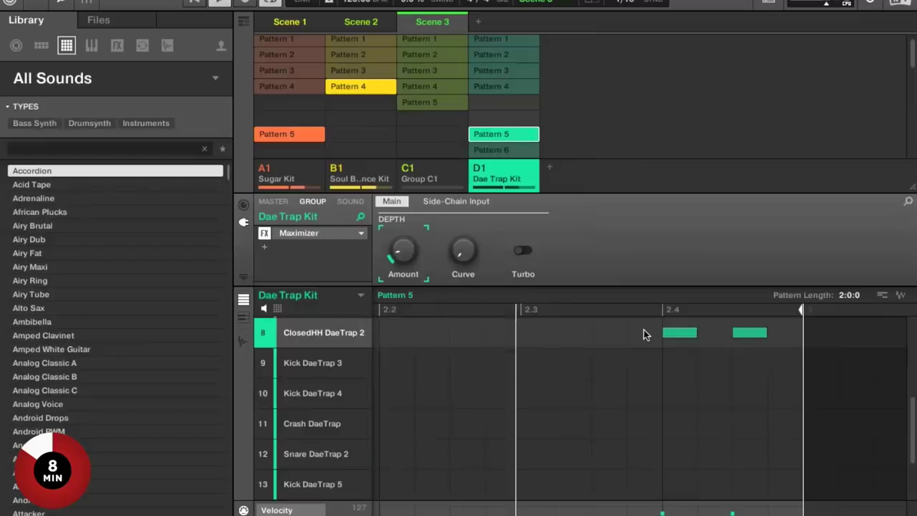
double_click(643, 332)
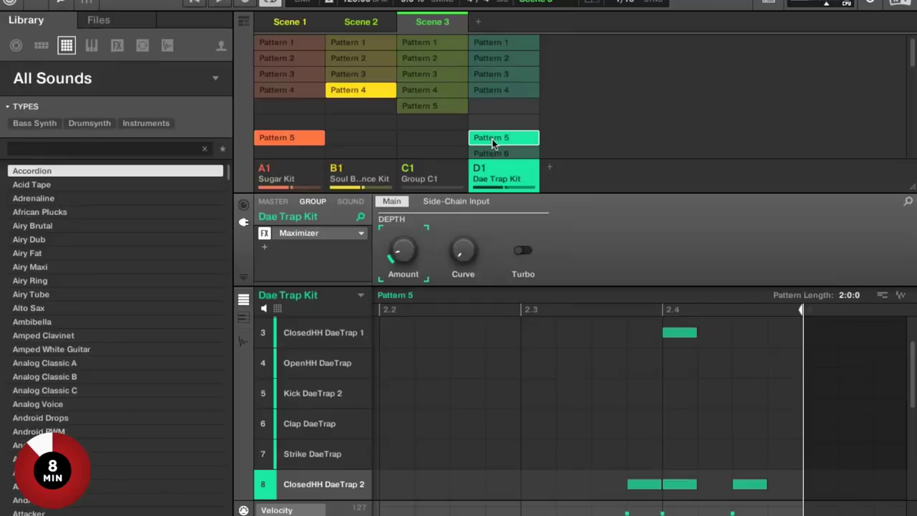
Step: Take the Sugar Kit's Pattern 5 out of Scene 3 and activate Pattern 5 for Group C1 and the Dae Trap Kit
click(492, 139)
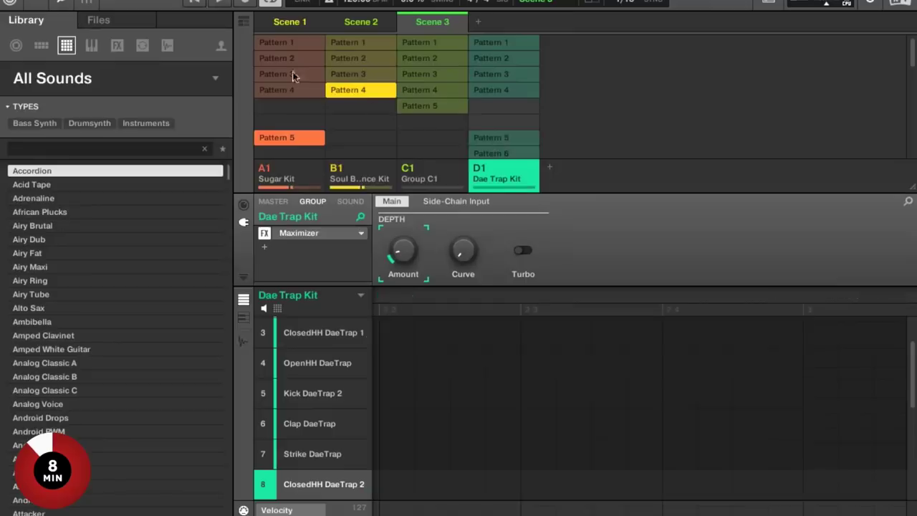
click(429, 106)
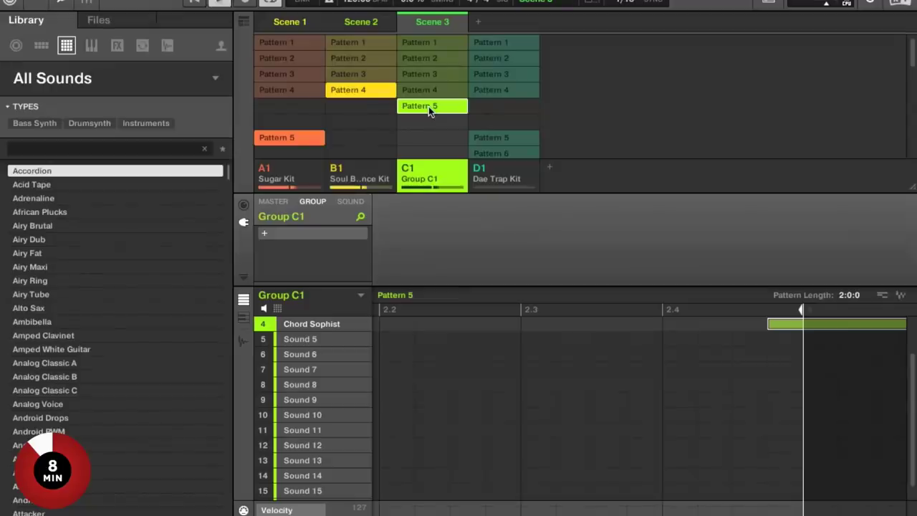
click(273, 134)
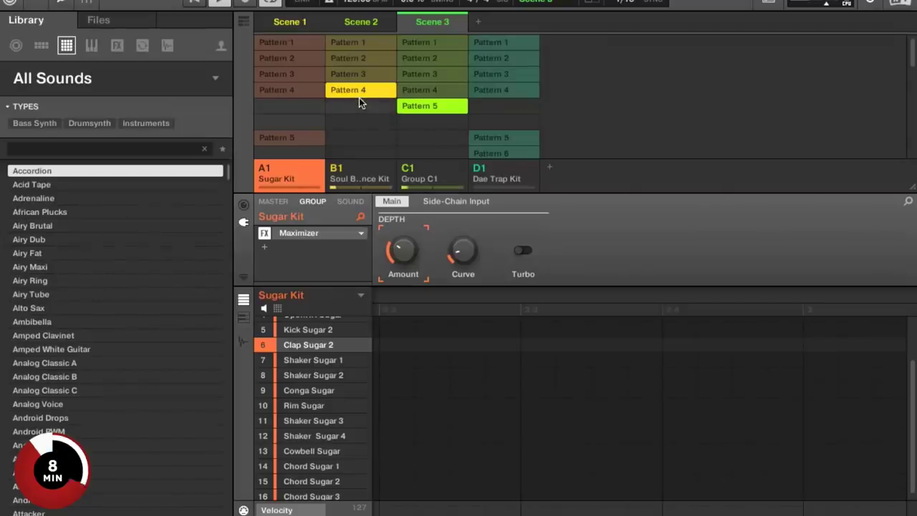
click(481, 153)
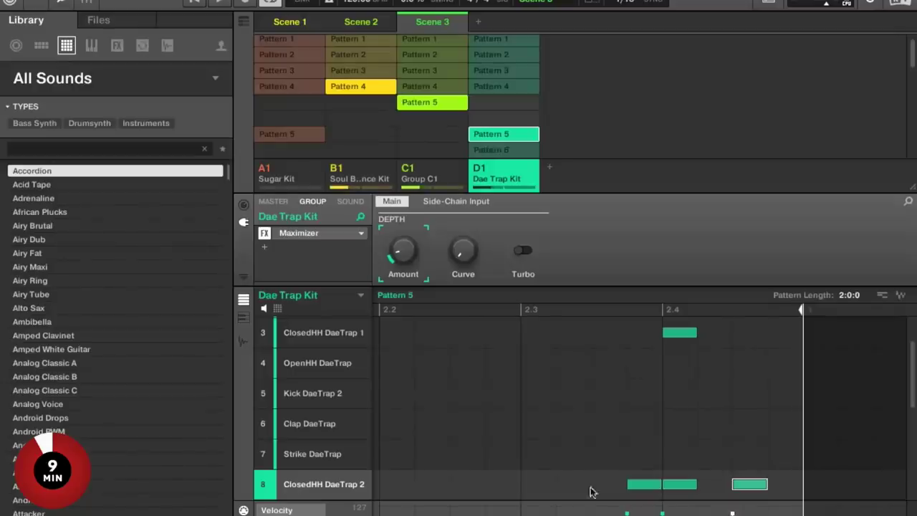
Step: Audition the Dae Trap Kit's Pattern 6, return to Pattern 5 and dismiss the Microsoft Excel compatibility alert
key(Down)
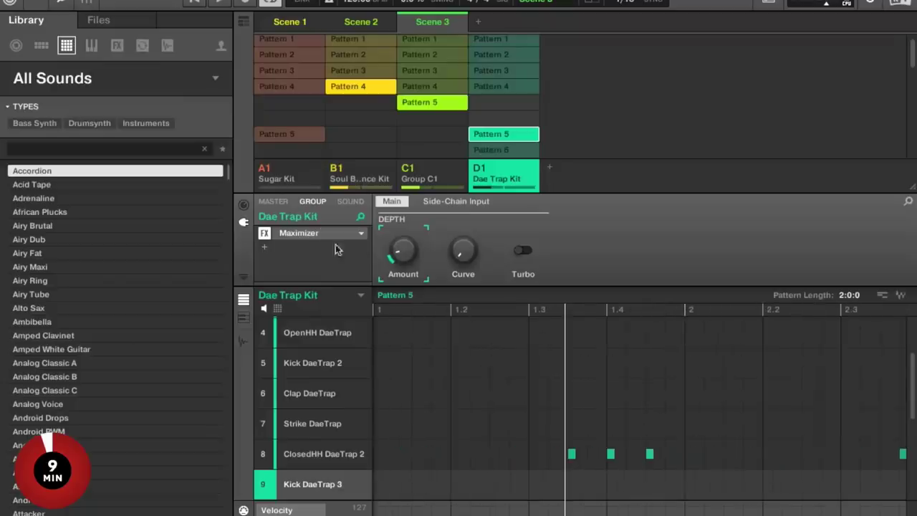
click(486, 150)
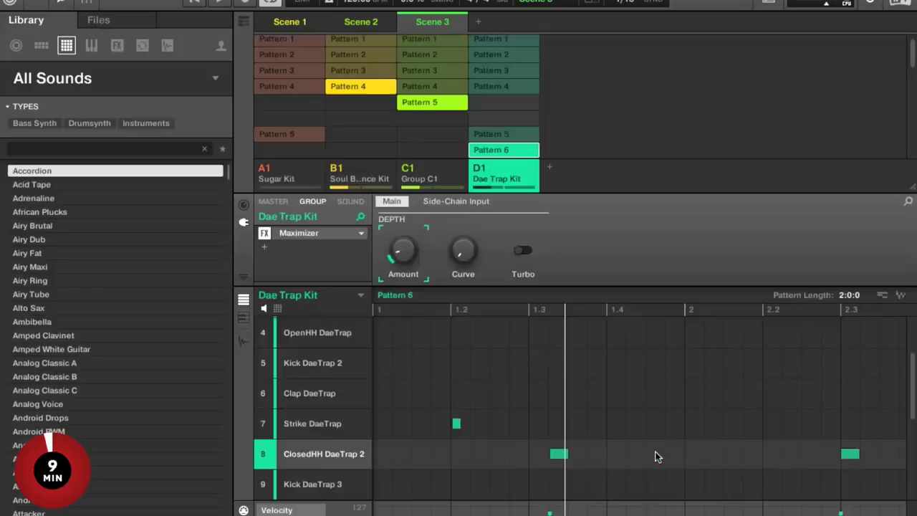
click(456, 424)
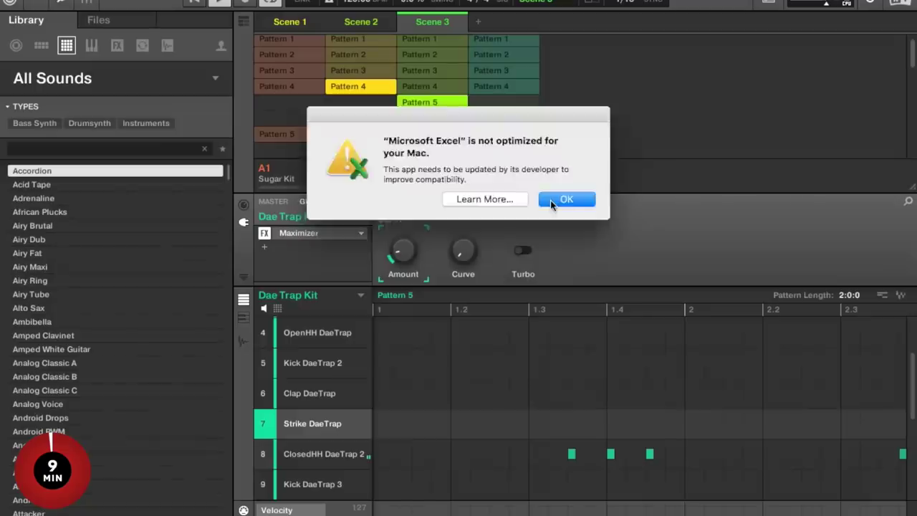
click(566, 199)
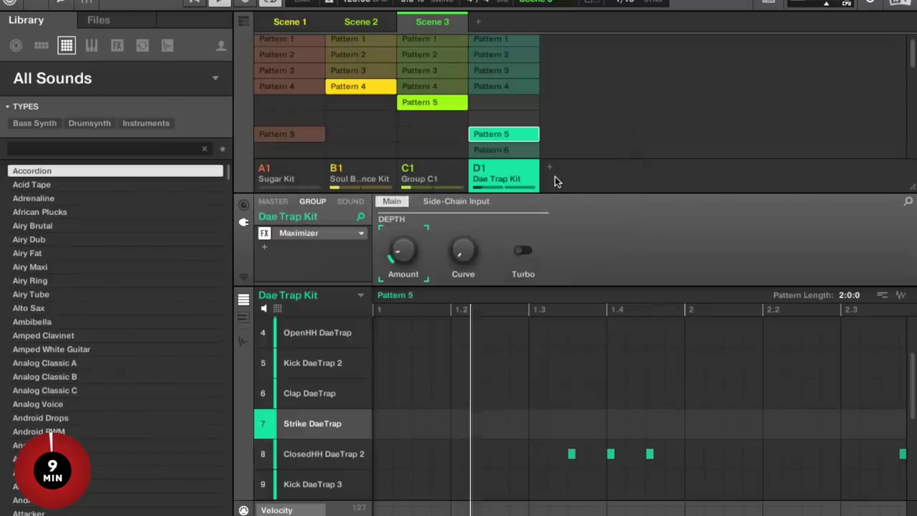